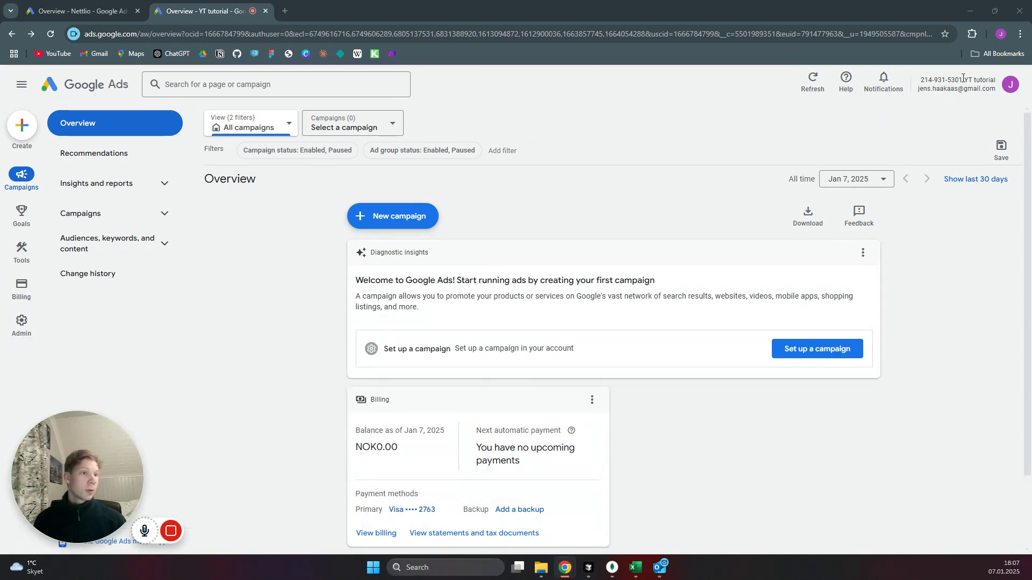
drag(963, 80, 929, 80)
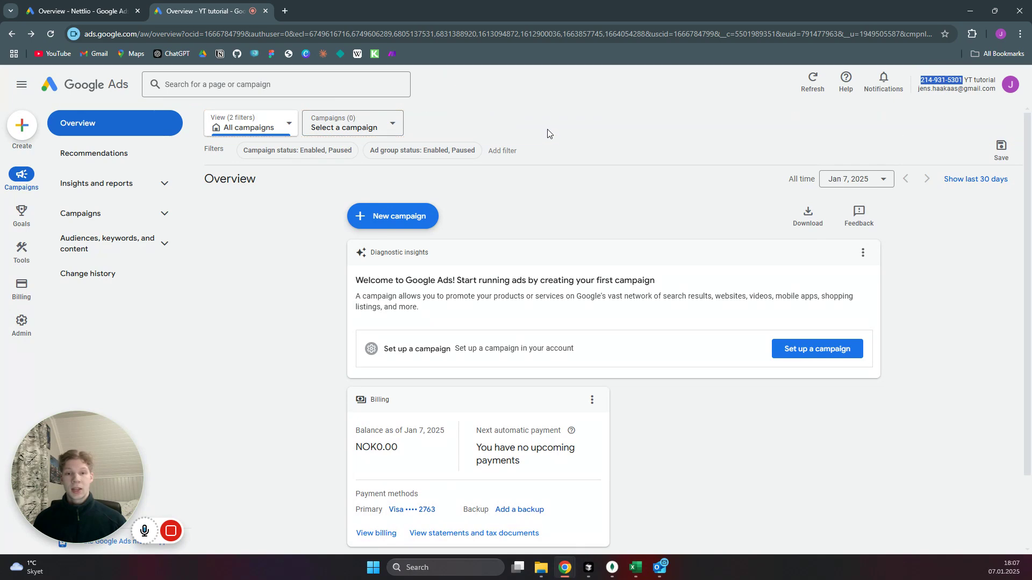
In the Nettlio manager account, show the Accounts list and its add-account options.
click(122, 11)
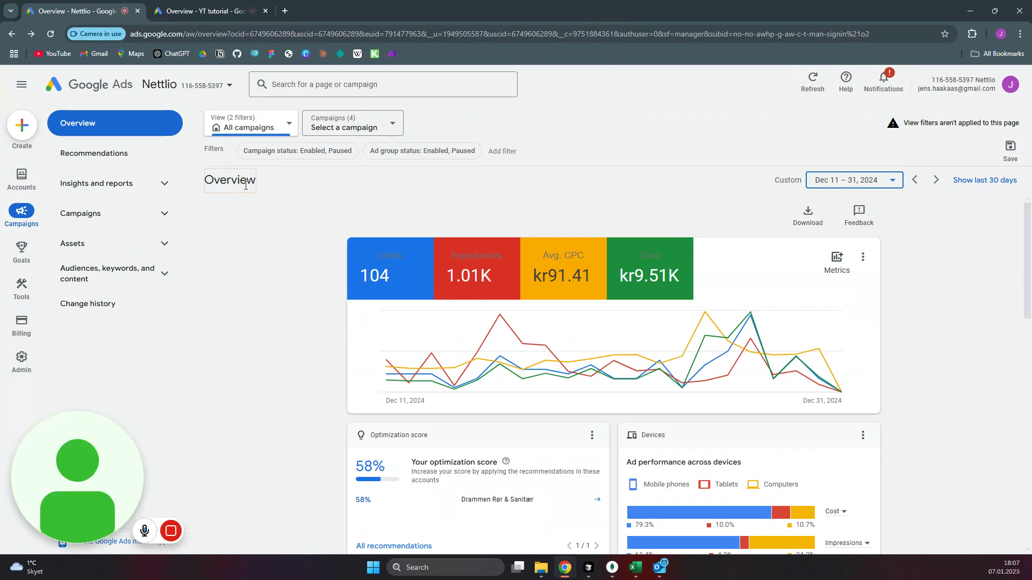
click(22, 178)
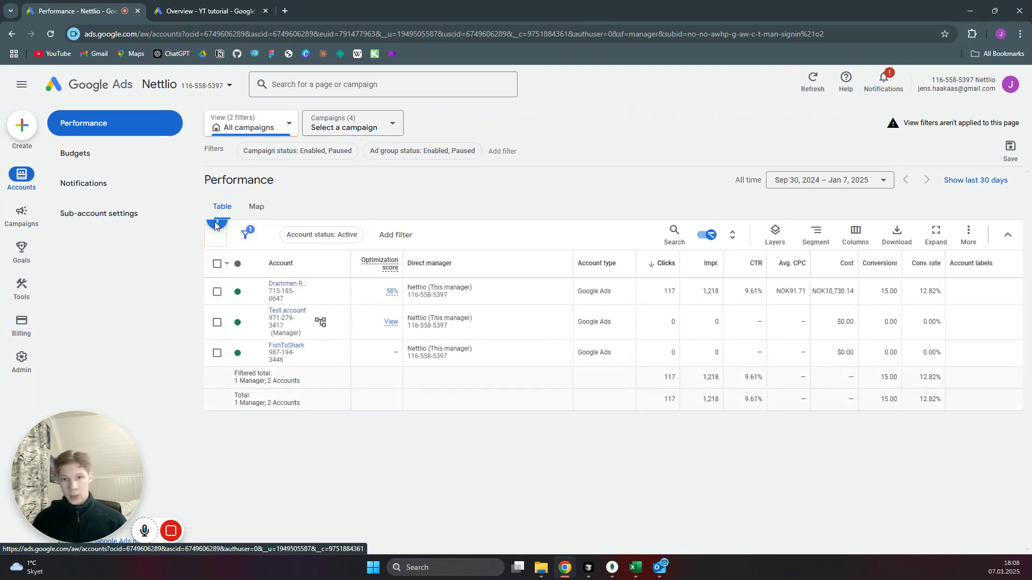
click(216, 347)
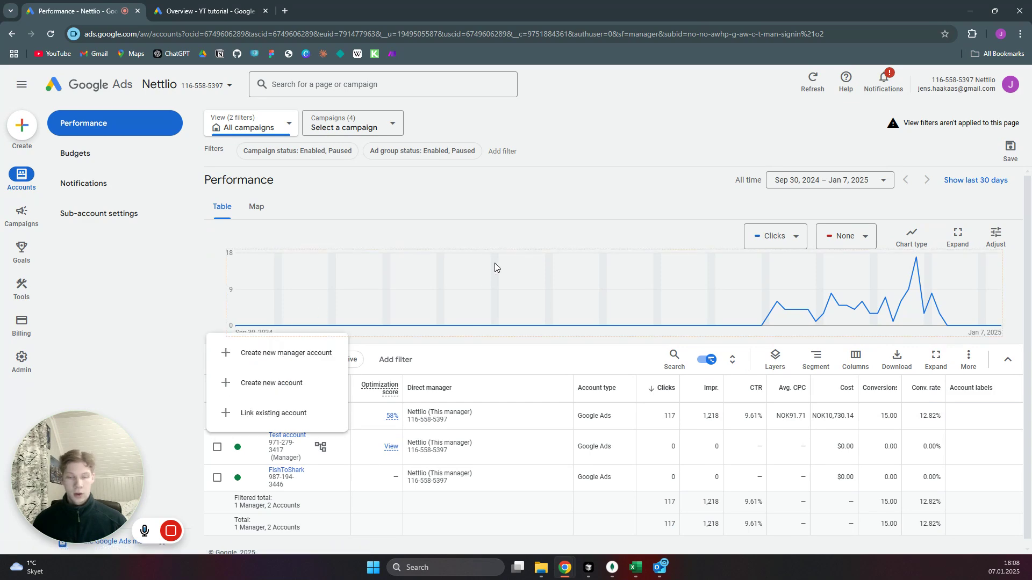
click(285, 413)
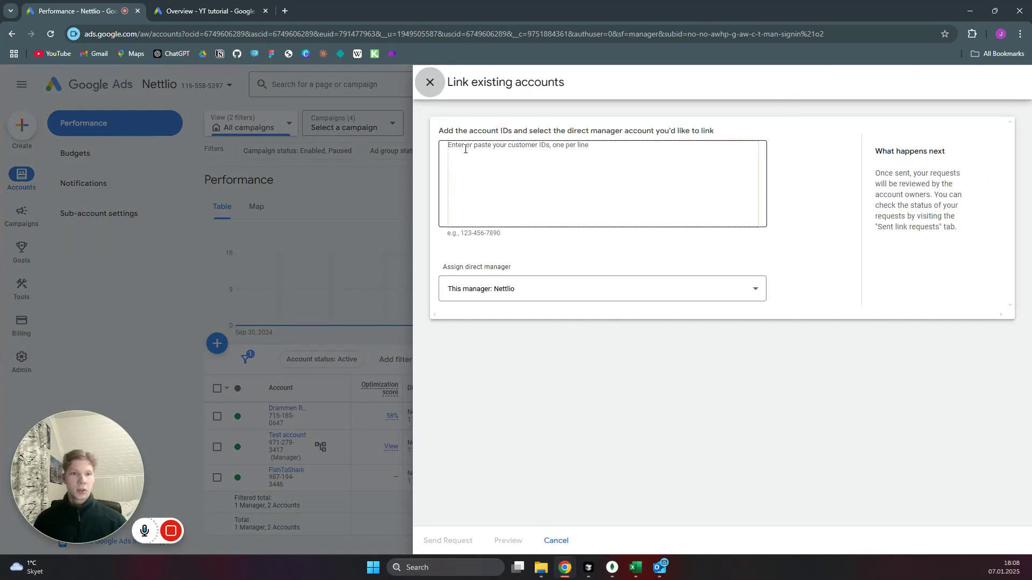
click(465, 149)
key(ctrl+v)
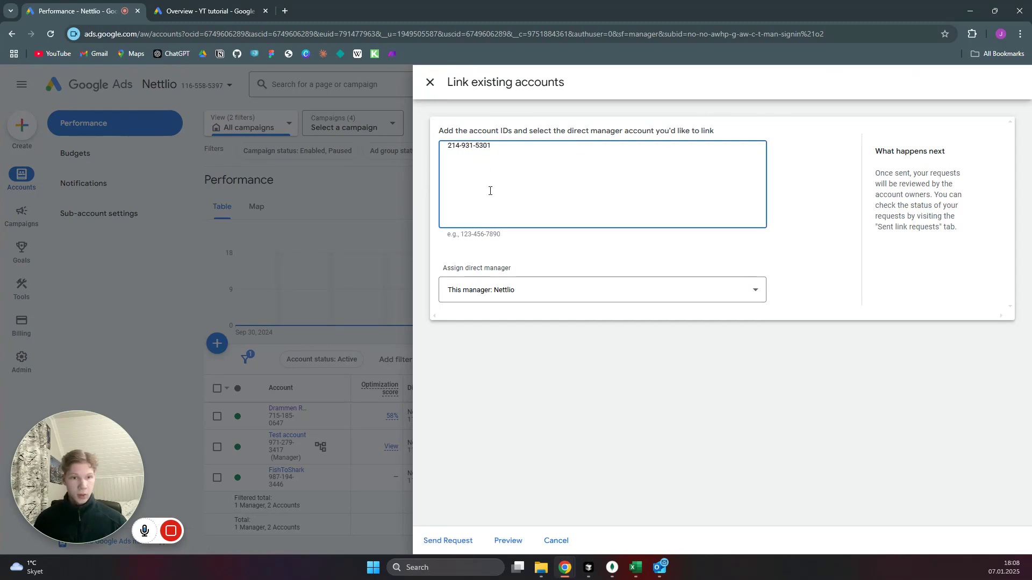
click(458, 542)
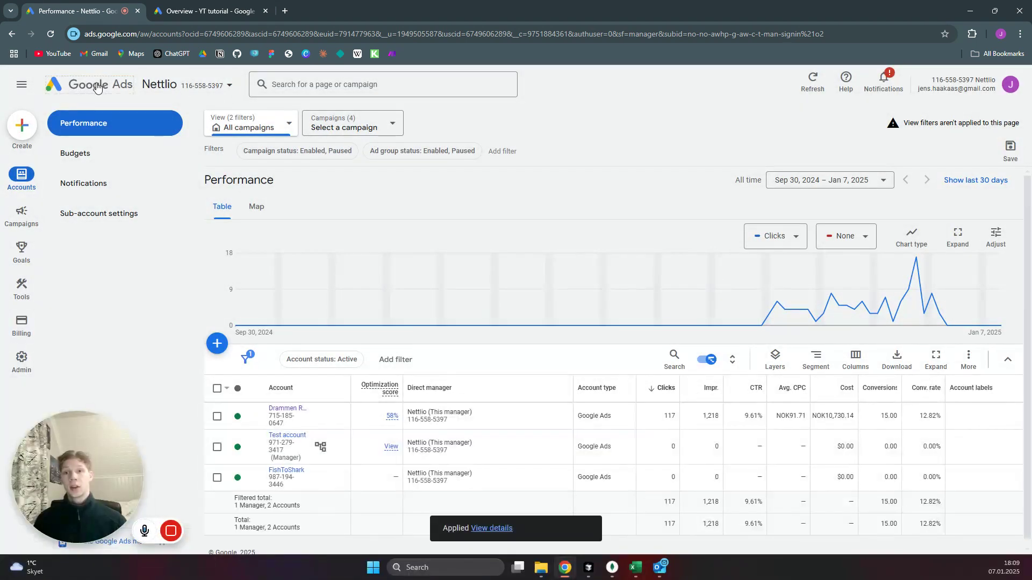
Open Gmail in a new tab and find Nettlio's pending link request email.
middle_click(95, 57)
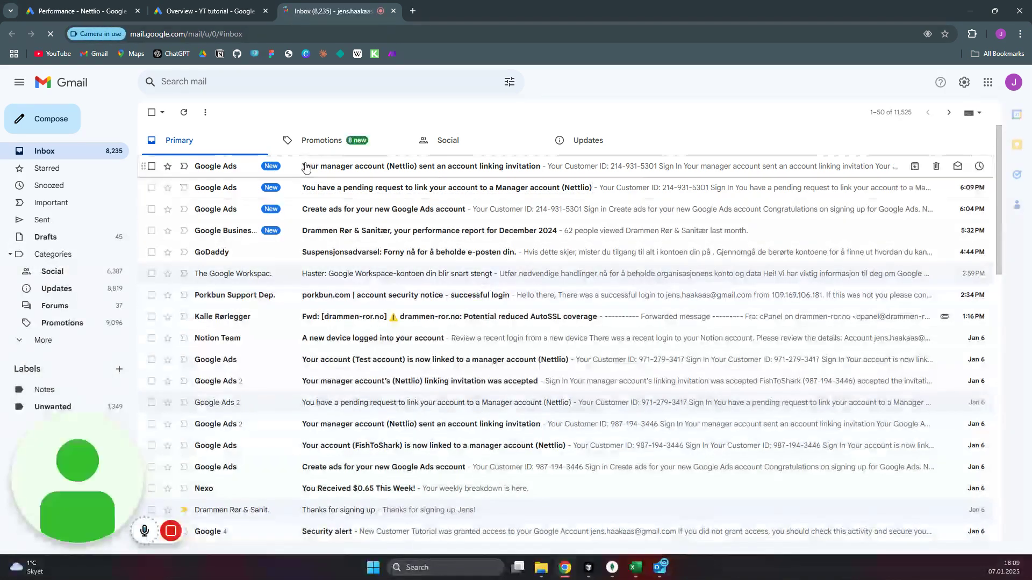
click(305, 167)
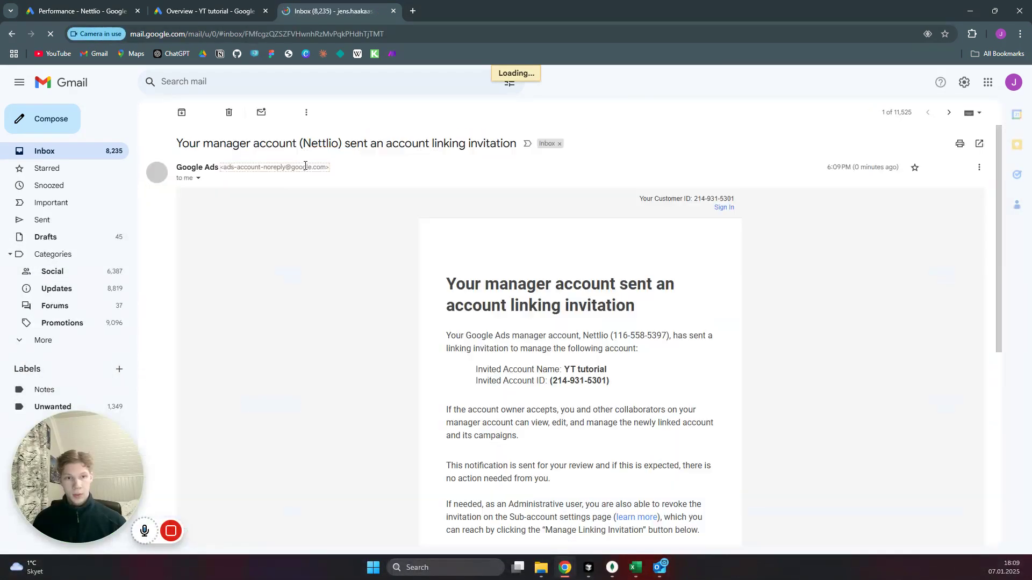
scroll(570, 251, down, 2)
scroll(556, 178, up, 1)
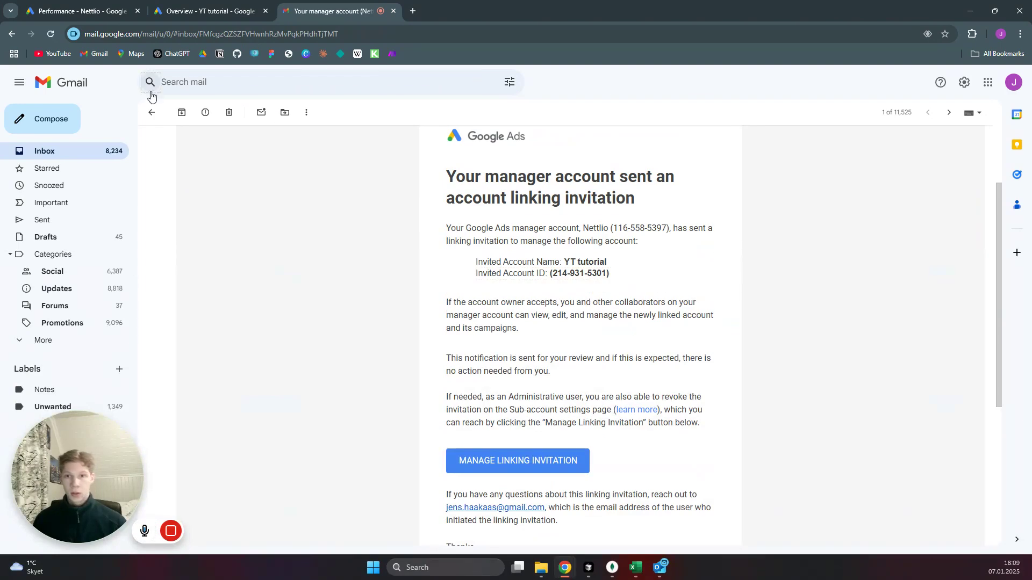
click(151, 112)
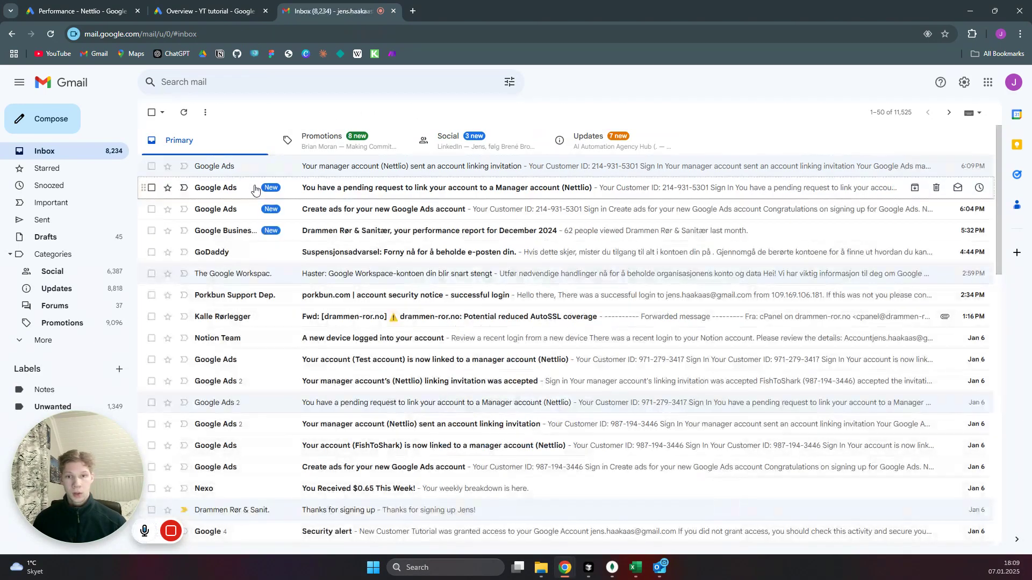
click(308, 194)
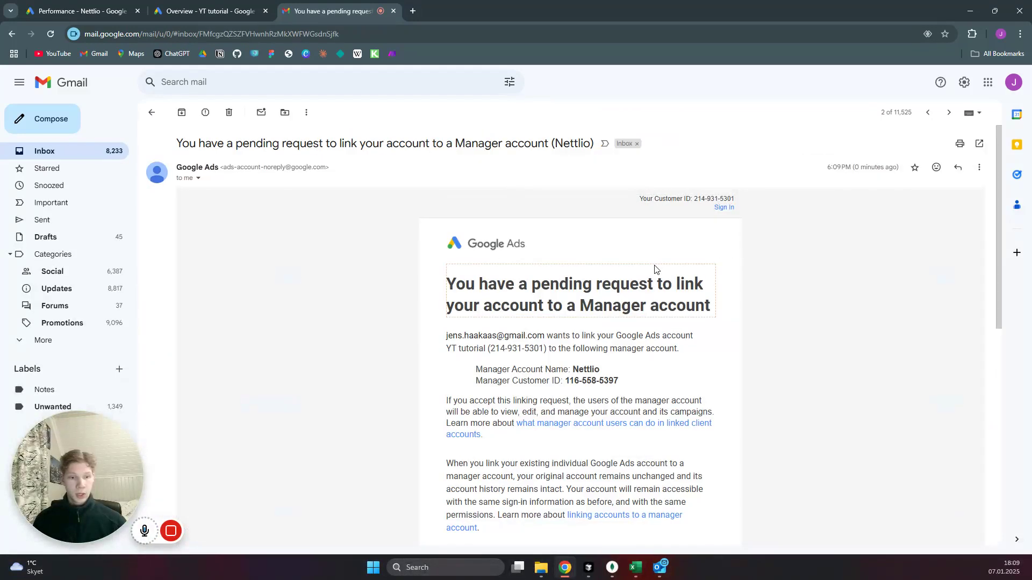
scroll(655, 270, down, 3)
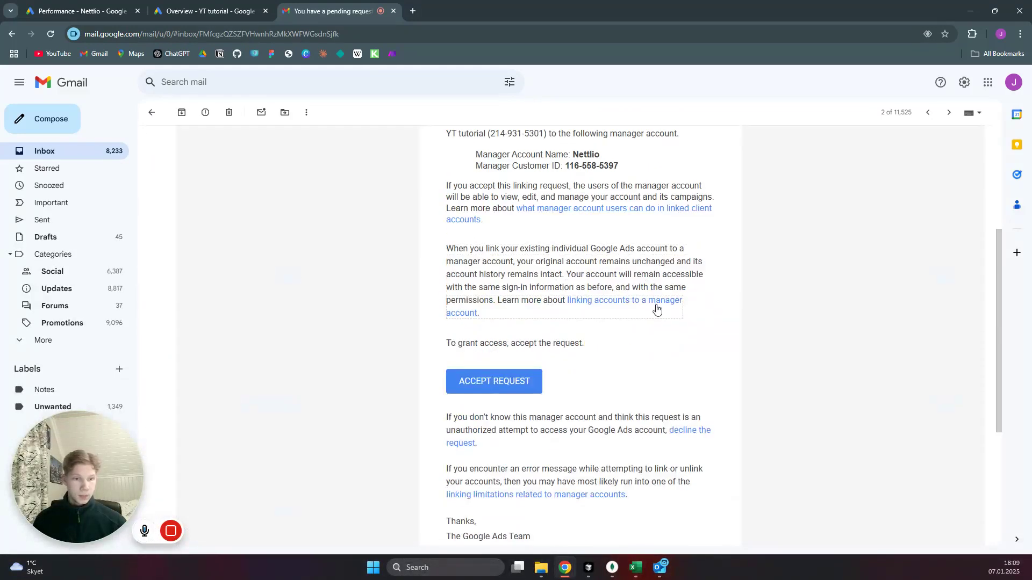
Accept Nettlio's link request from the email and grant Nettlio access to the account.
click(512, 384)
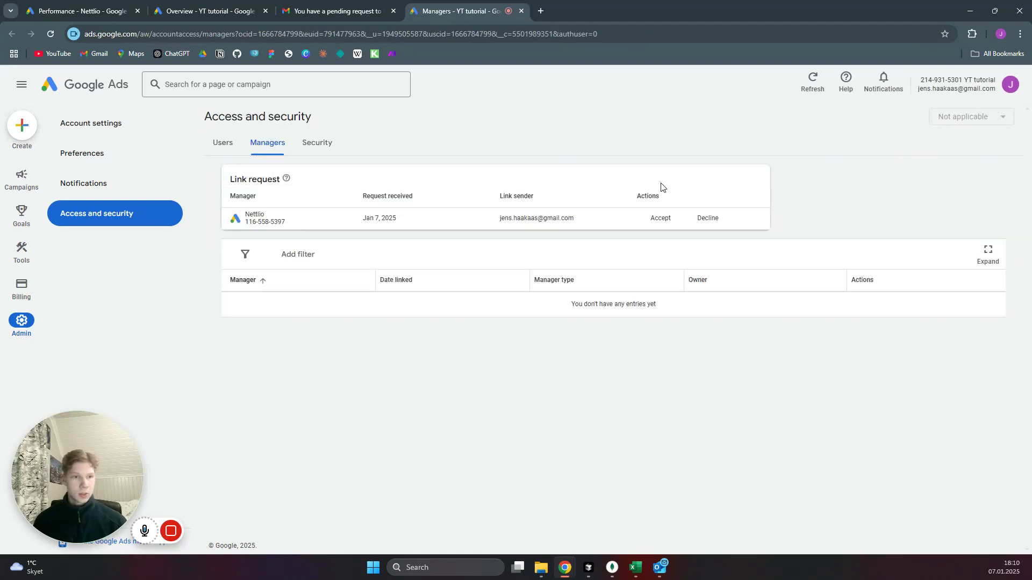
click(662, 220)
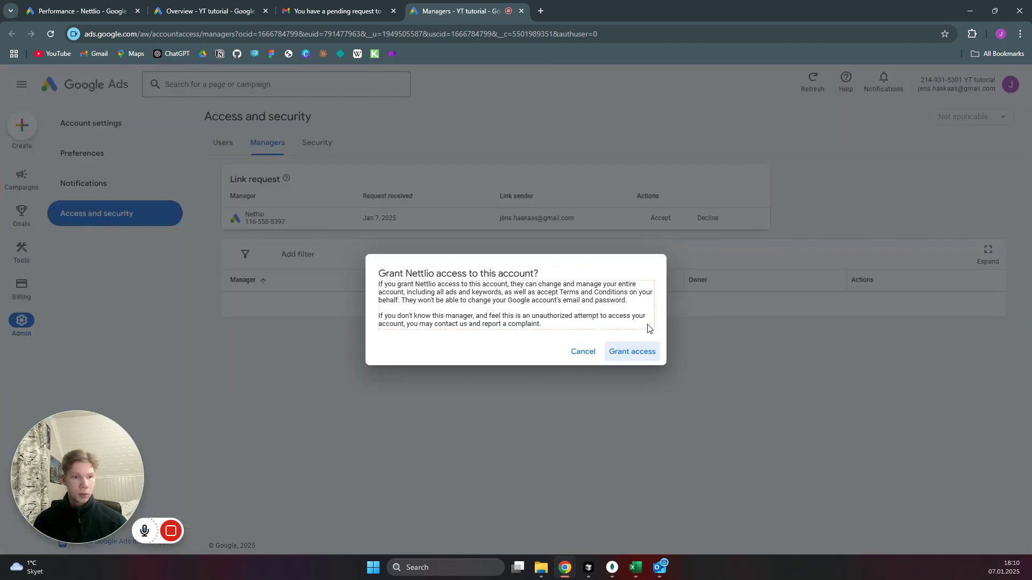
click(637, 352)
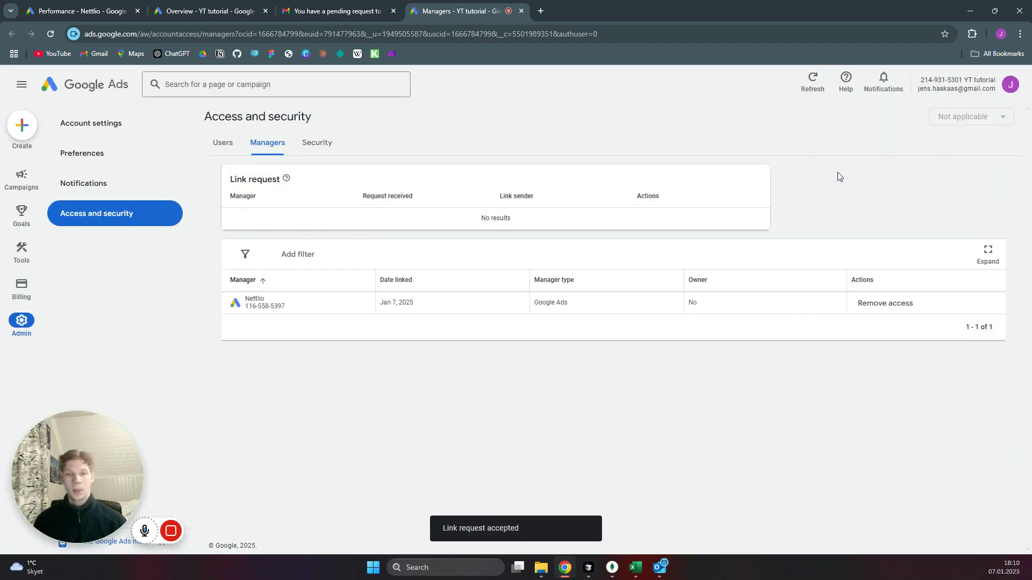